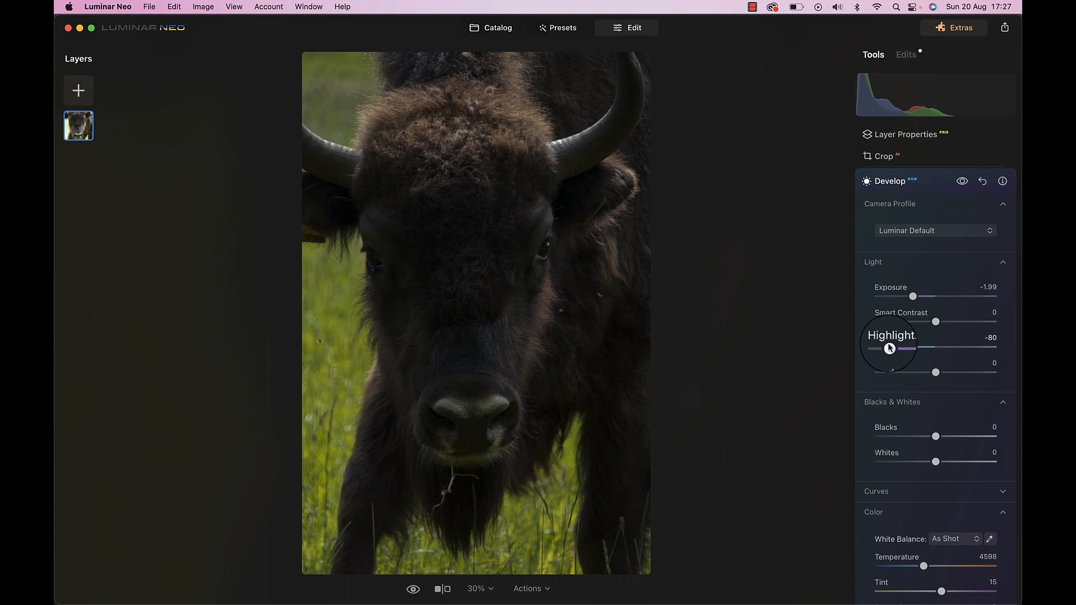
Raise the Shadows to 100 in the Develop adjustments.
{"action": "left_click_drag", "start_coordinate": [935, 372], "coordinate": [998, 374]}
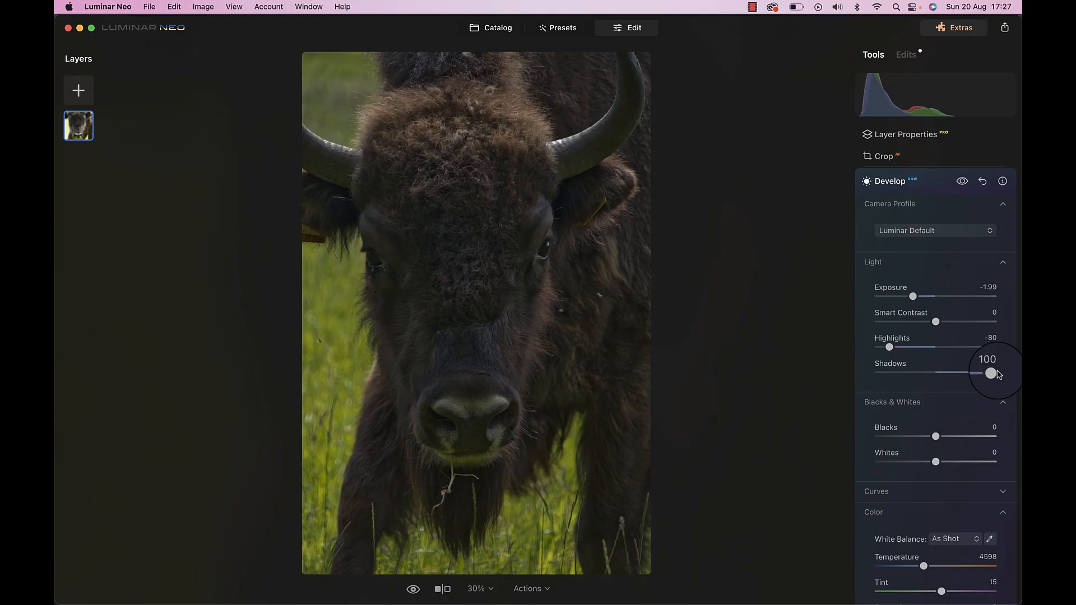
{"action": "left_click", "coordinate": [898, 184]}
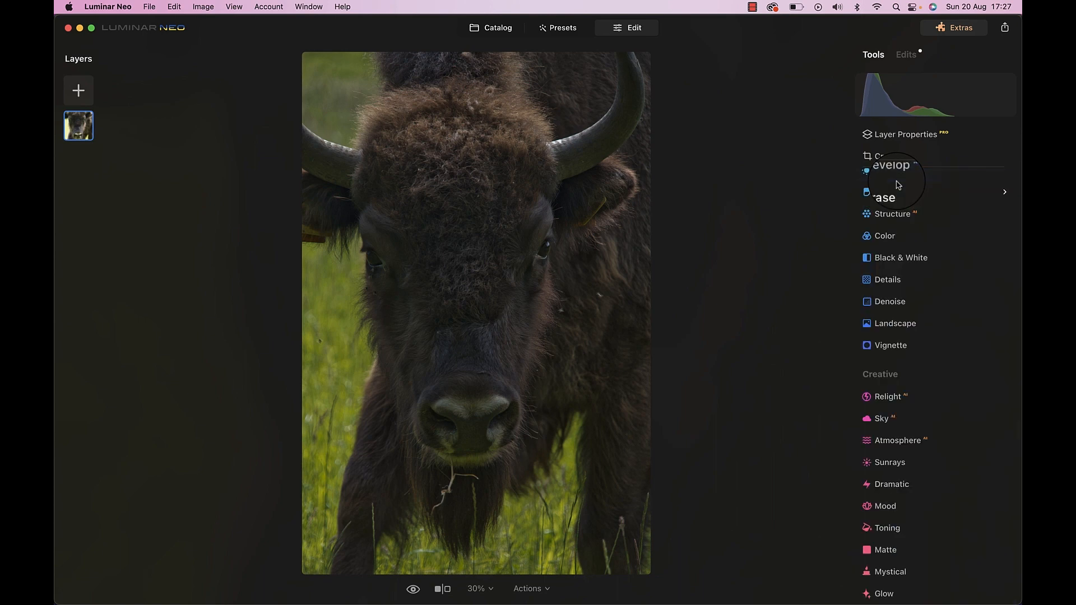
In the Color tool's HSL saturation, set Cyan, Blue, Purple and Magenta to -100 and Green to -75.
{"action": "left_click", "coordinate": [885, 239]}
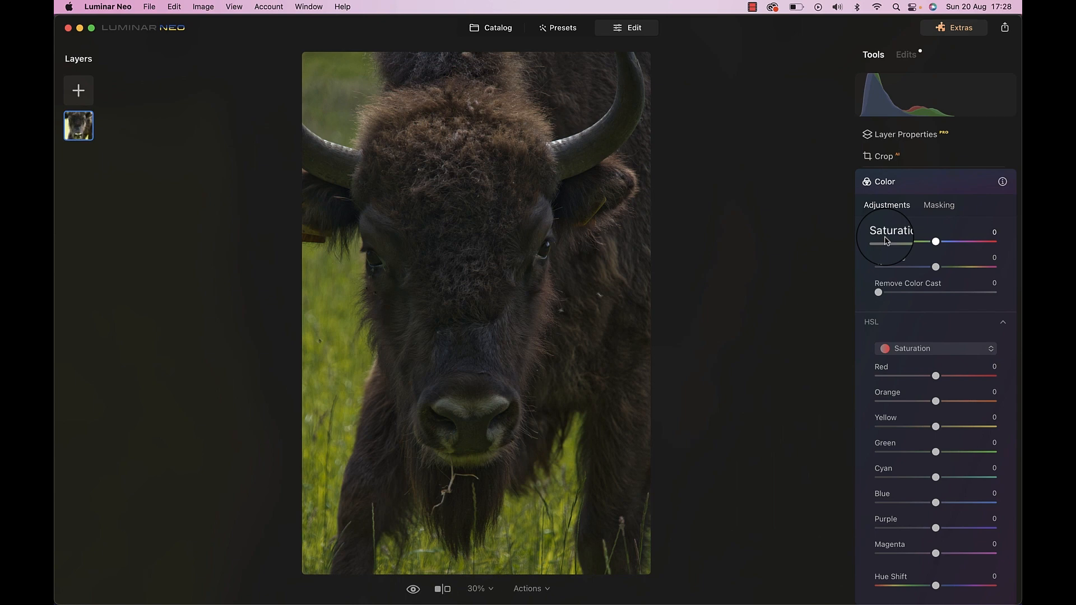
{"action": "left_click_drag", "start_coordinate": [935, 477], "coordinate": [878, 477]}
{"action": "left_click_drag", "start_coordinate": [936, 502], "coordinate": [878, 502]}
{"action": "left_click_drag", "start_coordinate": [935, 528], "coordinate": [878, 527]}
{"action": "left_click_drag", "start_coordinate": [935, 553], "coordinate": [867, 556]}
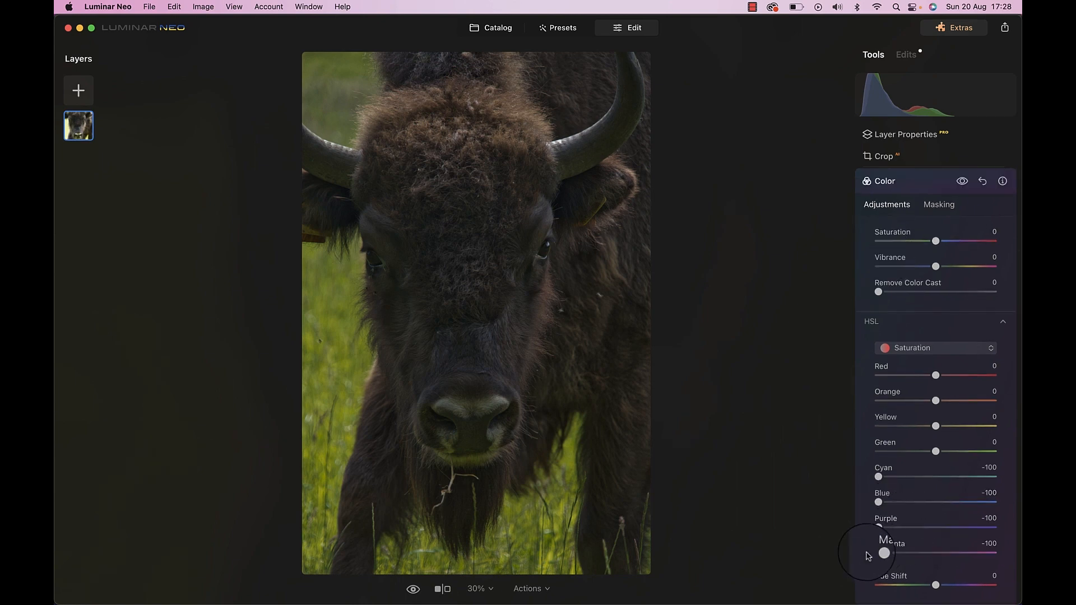
{"action": "left_click_drag", "start_coordinate": [935, 451], "coordinate": [891, 455]}
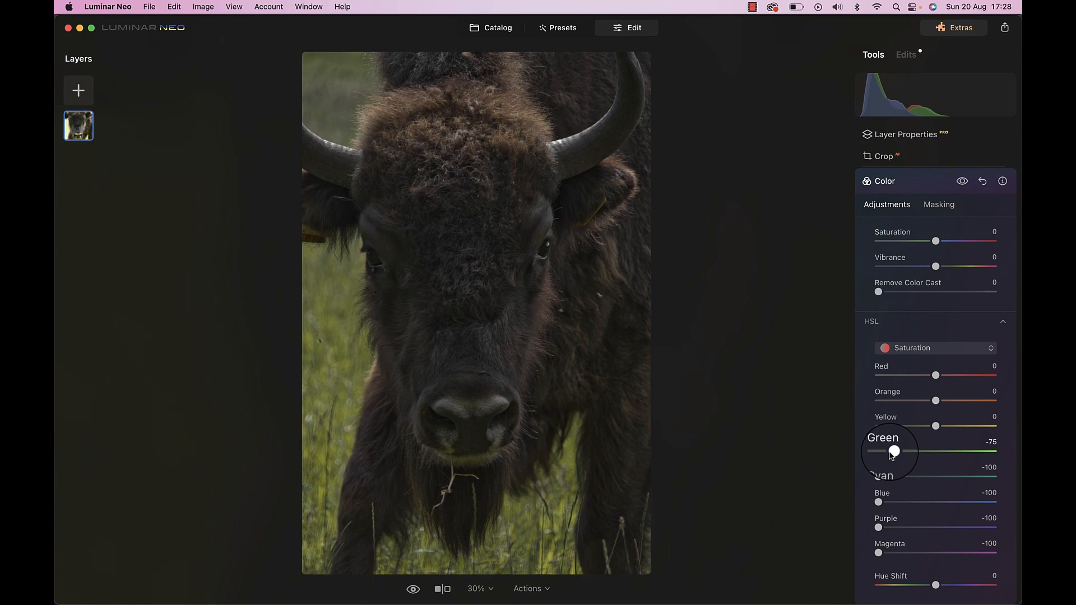
{"action": "left_click_drag", "start_coordinate": [891, 455], "coordinate": [891, 456]}
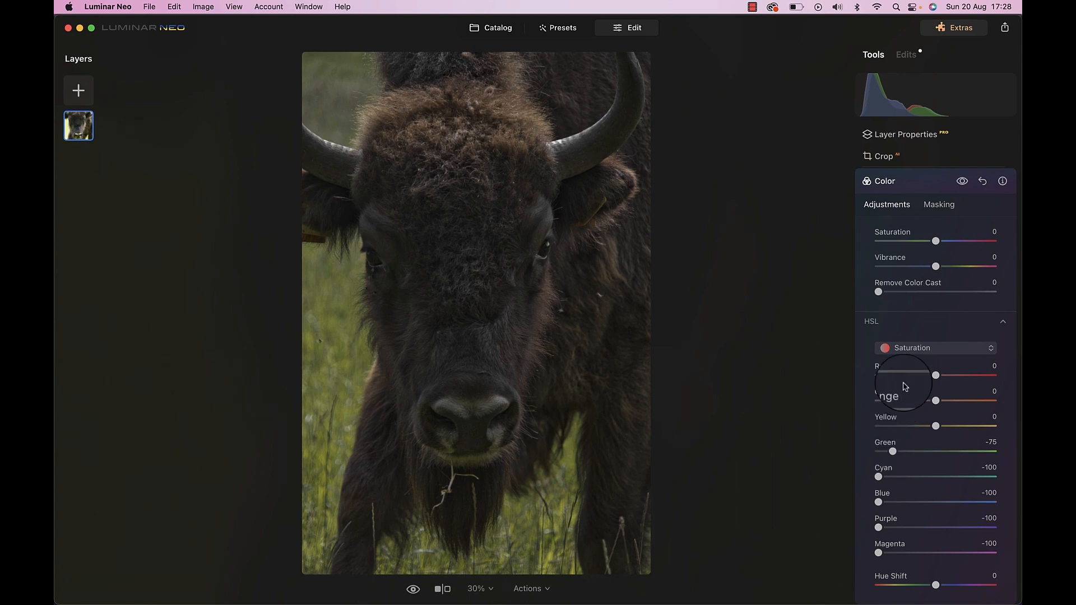
Set the HSL luminance of Green to -75 and shift the Green hue so the grass turns more yellow.
{"action": "left_click", "coordinate": [907, 348]}
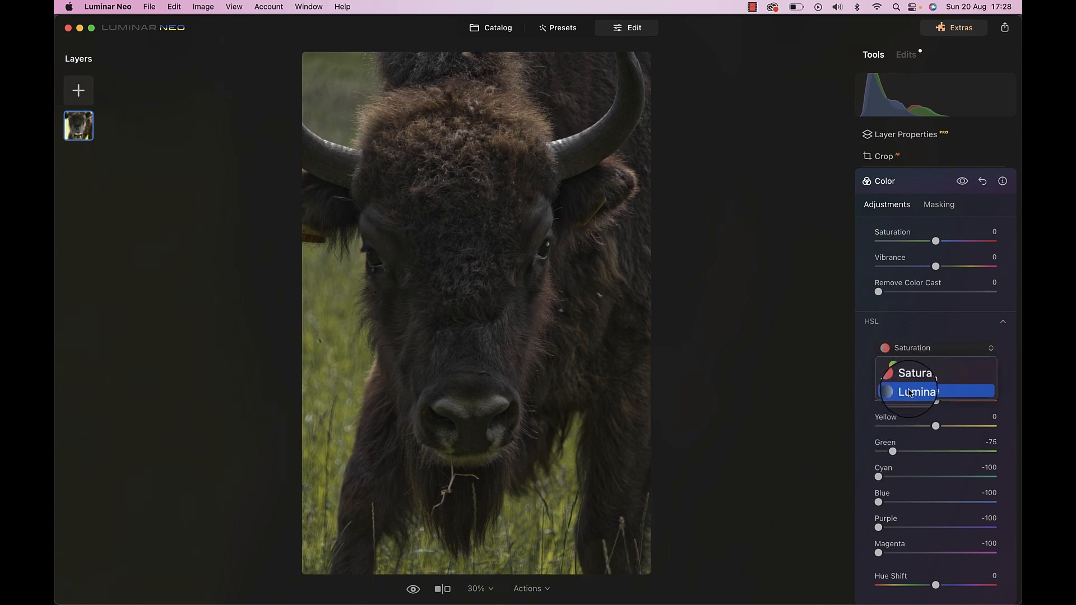
{"action": "left_click", "coordinate": [911, 391]}
{"action": "left_click_drag", "start_coordinate": [936, 451], "coordinate": [892, 452]}
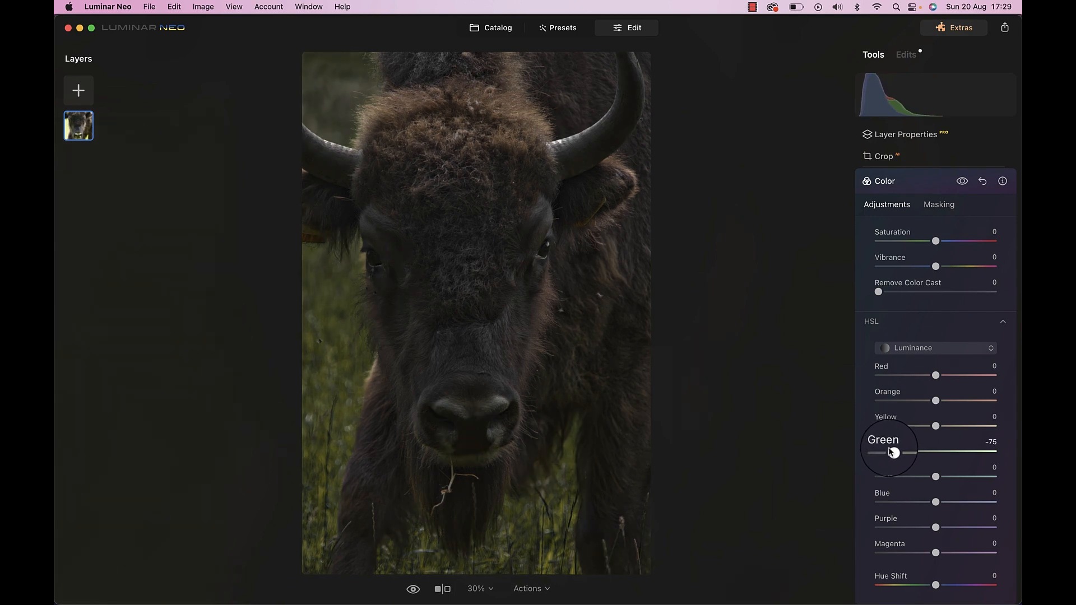
{"action": "left_click", "coordinate": [935, 348]}
{"action": "left_click_drag", "start_coordinate": [892, 452], "coordinate": [899, 455]}
{"action": "left_click", "coordinate": [918, 368]}
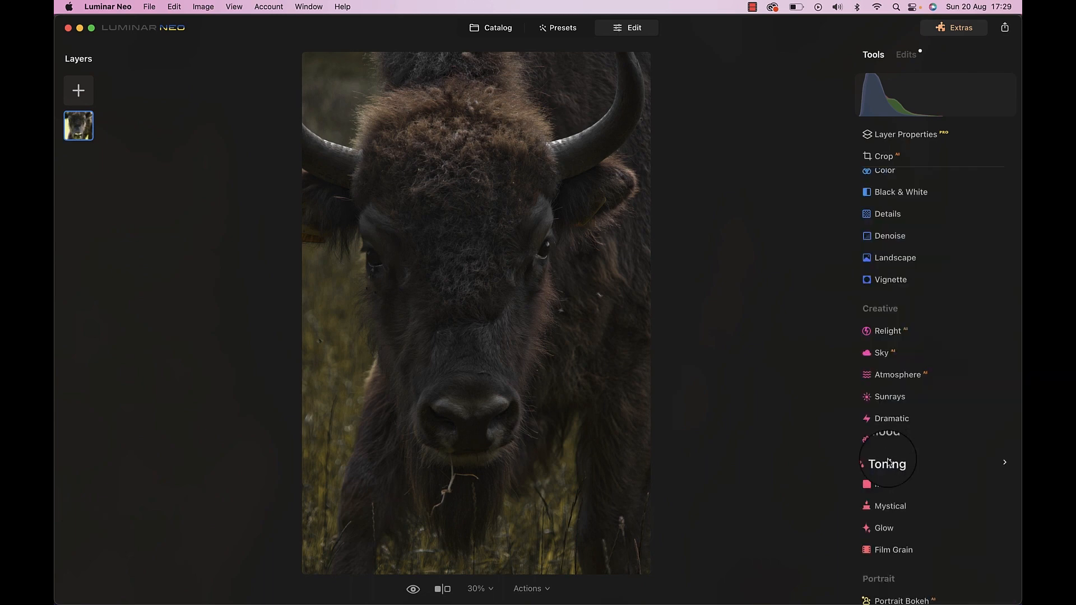
Tone the highlights with the Toning tool using Saturation 65 and Hue 27.
{"action": "left_click", "coordinate": [889, 464]}
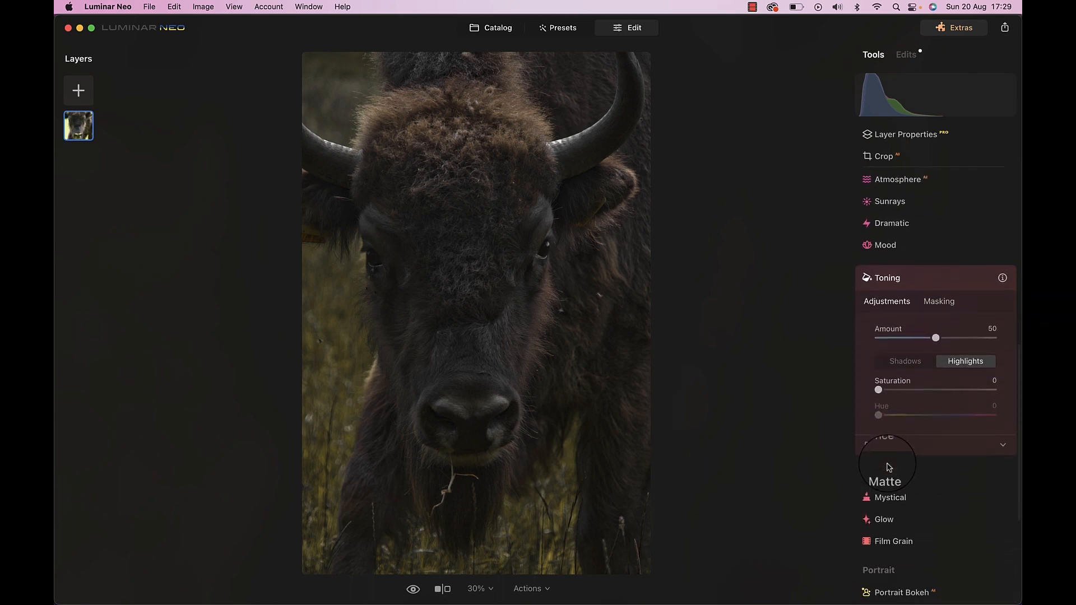
{"action": "left_click", "coordinate": [890, 446]}
{"action": "left_click", "coordinate": [892, 450]}
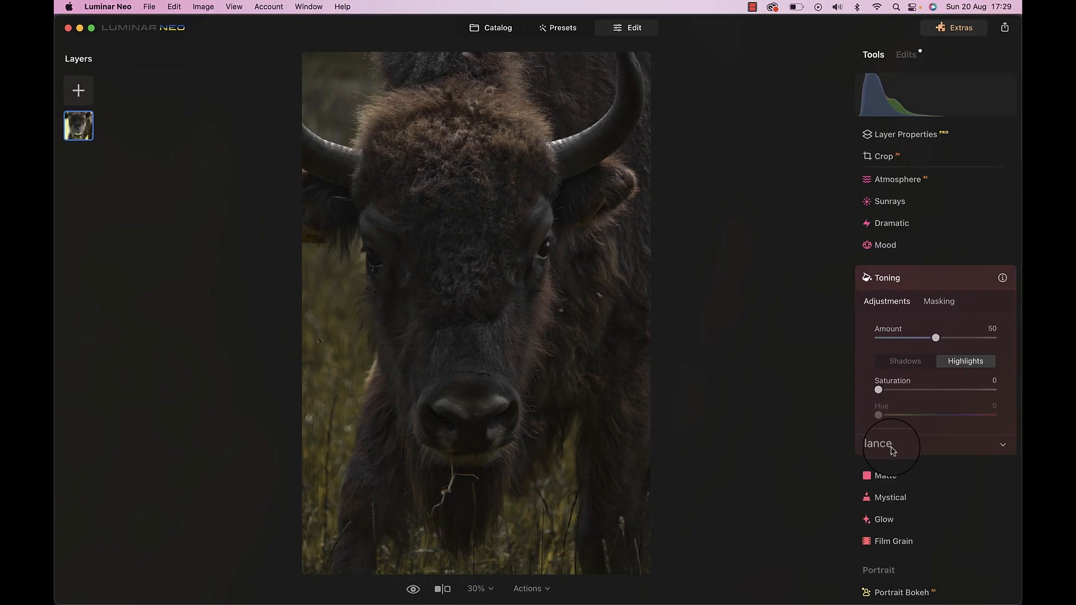
{"action": "left_click_drag", "start_coordinate": [943, 390], "coordinate": [955, 391]}
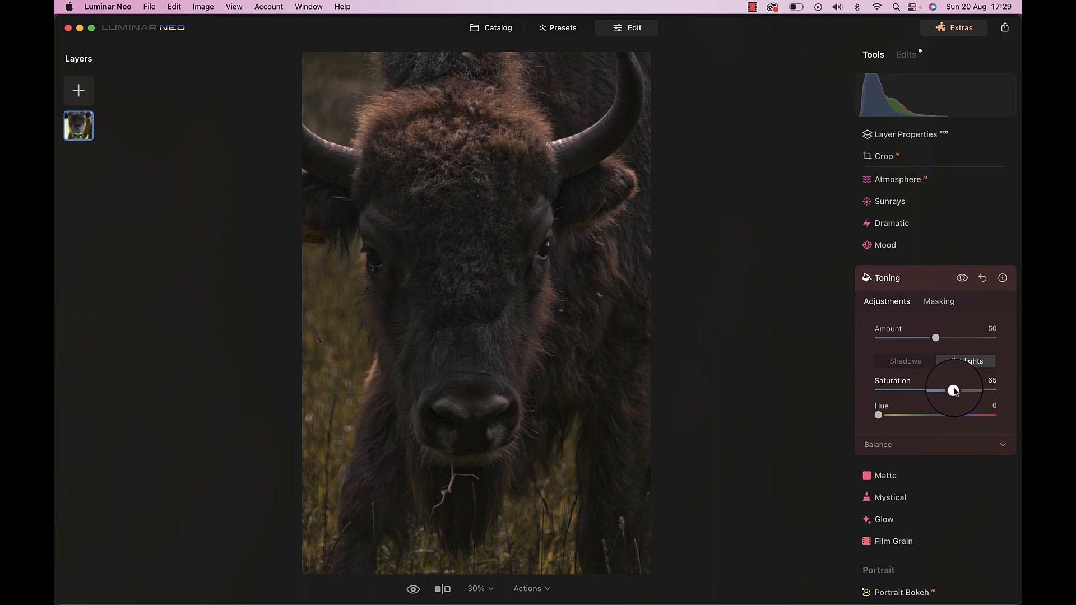
{"action": "left_click_drag", "start_coordinate": [878, 415], "coordinate": [888, 416]}
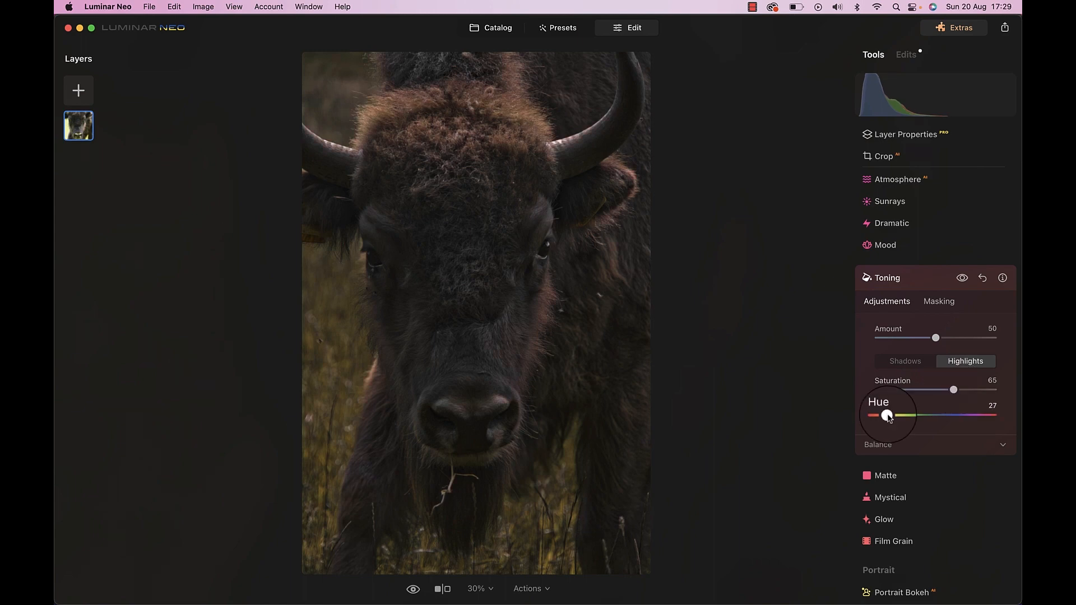
Tone the shadows with Saturation 15 and Hue 27, and compare the photo with and without the toning.
{"action": "left_click", "coordinate": [905, 361]}
{"action": "left_click", "coordinate": [929, 390]}
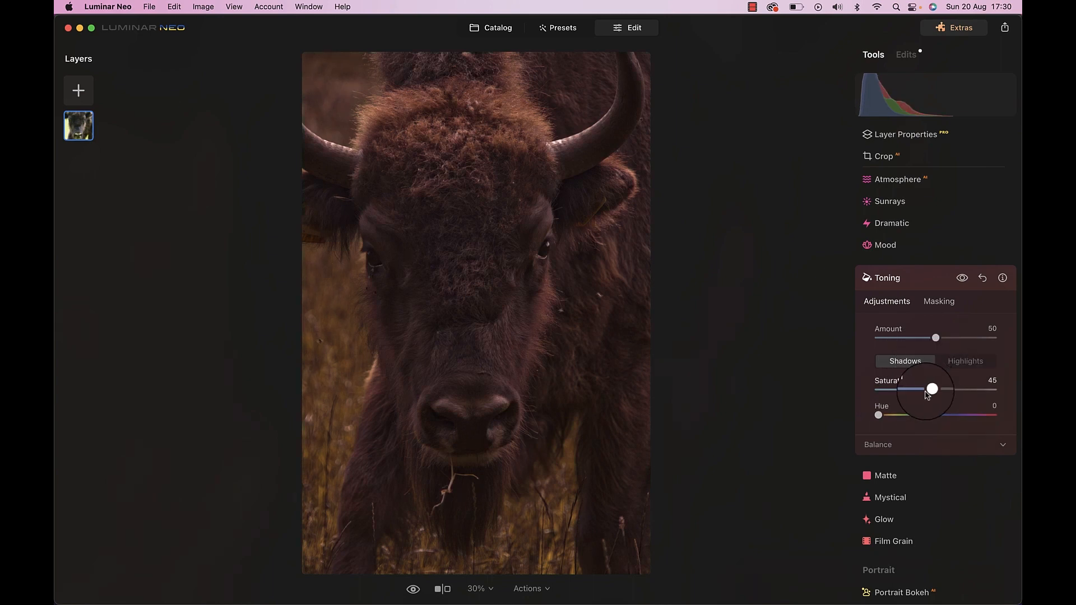
{"action": "mouse_move", "coordinate": [878, 415]}
{"action": "left_mouse_down"}
{"action": "mouse_move", "coordinate": [902, 415]}
{"action": "mouse_move", "coordinate": [884, 419]}
{"action": "left_mouse_up"}
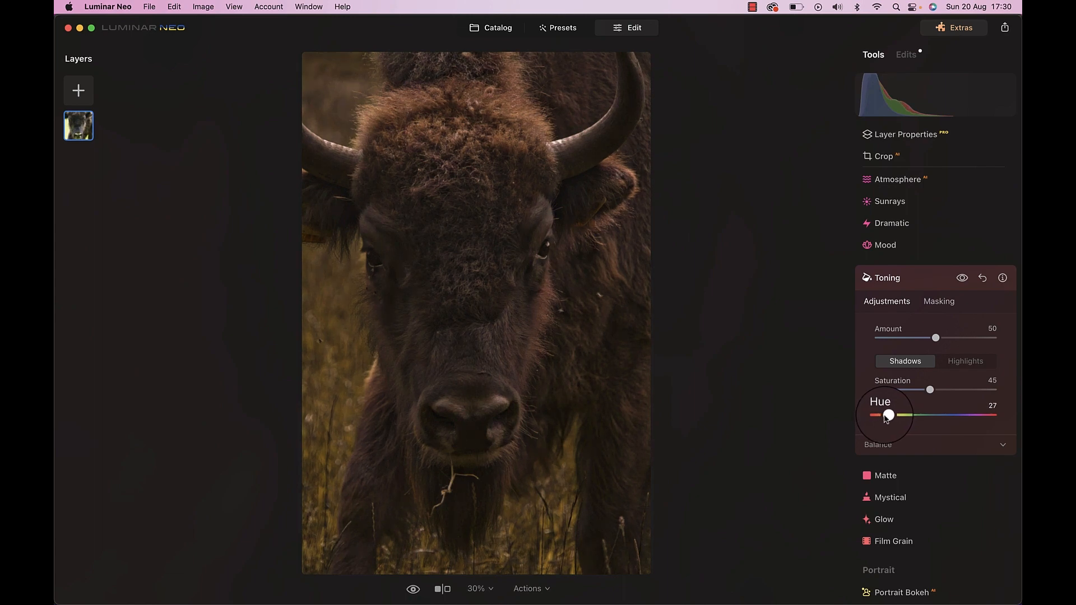
{"action": "left_click_drag", "start_coordinate": [930, 389], "coordinate": [897, 392]}
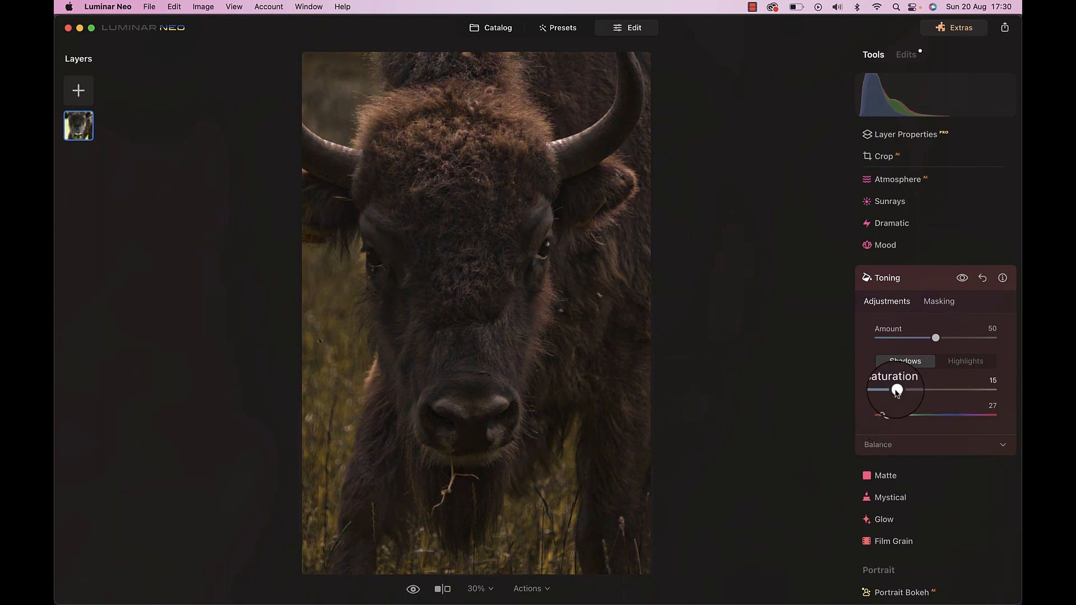
{"action": "left_click", "coordinate": [961, 279]}
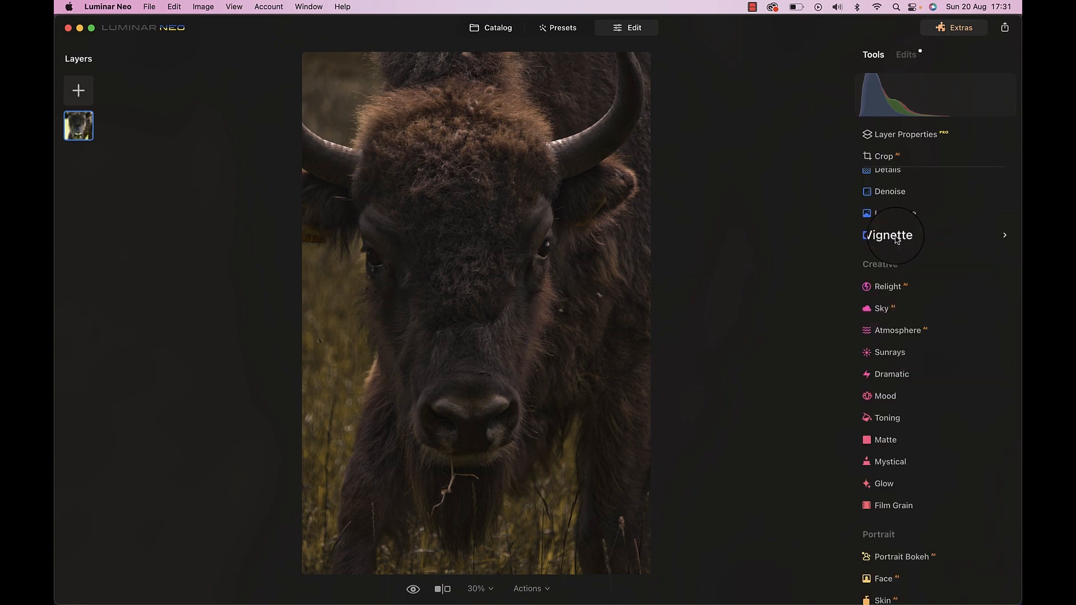
Add a vignette centred on the bison's face with Amount -70, Feather 34 and Inner Light 100, and compare before and after.
{"action": "left_click", "coordinate": [897, 247]}
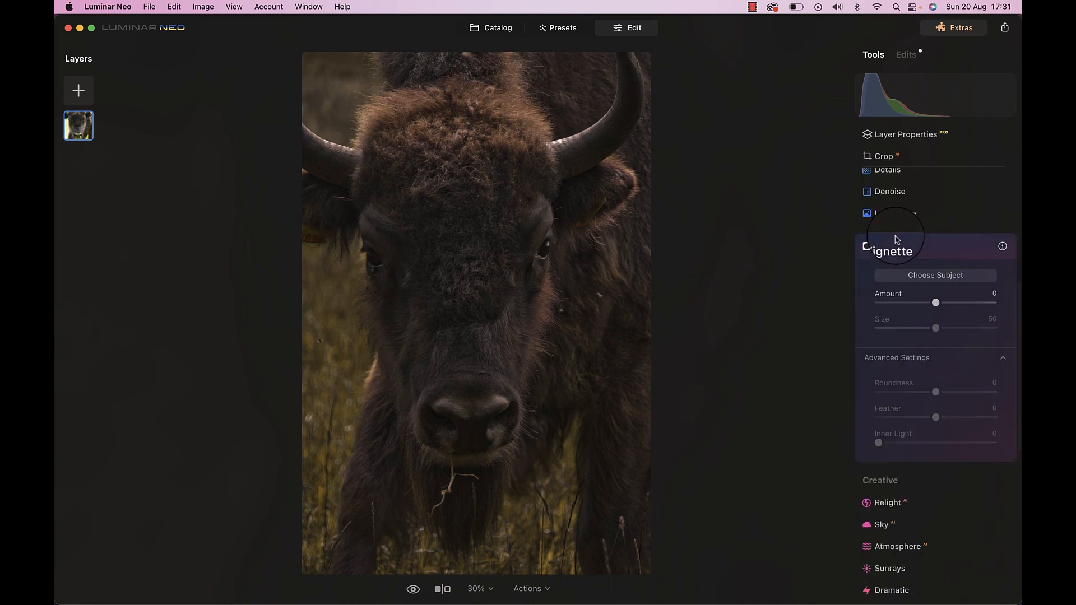
{"action": "left_click_drag", "start_coordinate": [935, 303], "coordinate": [897, 303]}
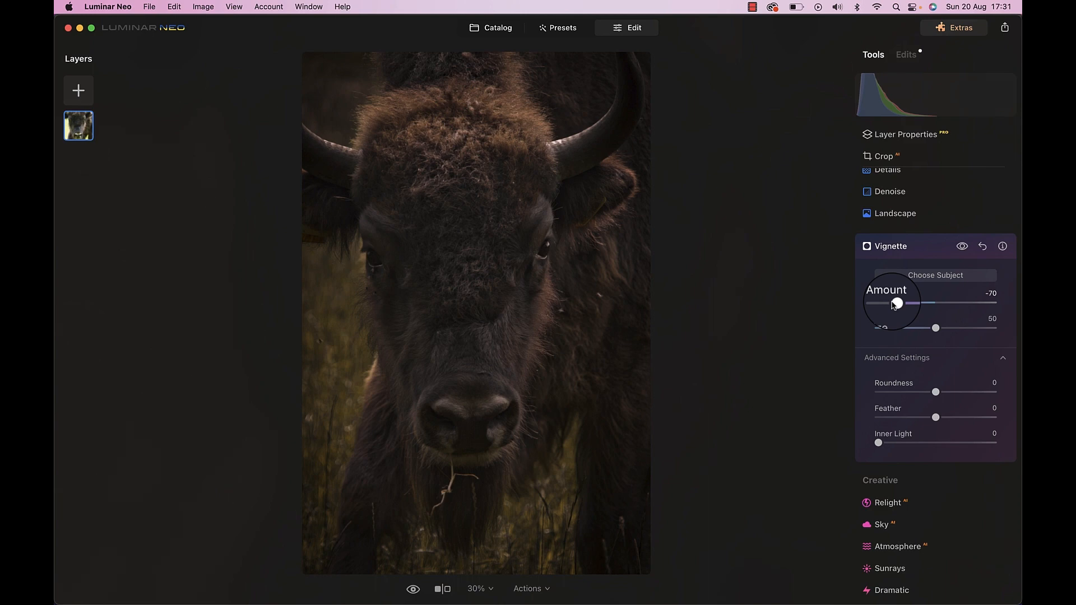
{"action": "left_click_drag", "start_coordinate": [935, 417], "coordinate": [1000, 446]}
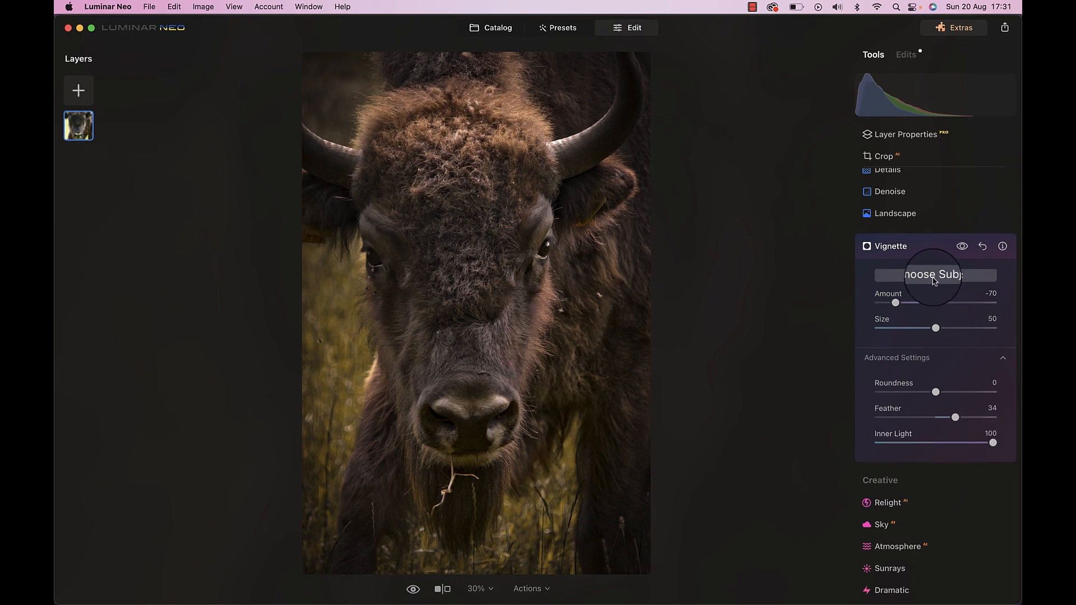
{"action": "left_click", "coordinate": [908, 274]}
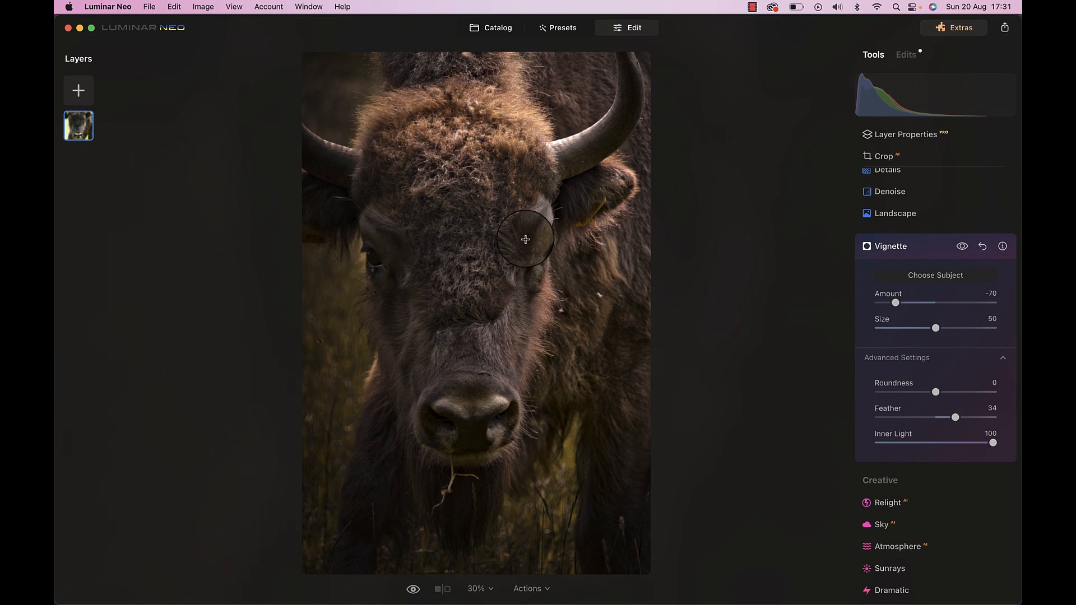
{"action": "left_click", "coordinate": [963, 247]}
{"action": "left_click", "coordinate": [962, 247]}
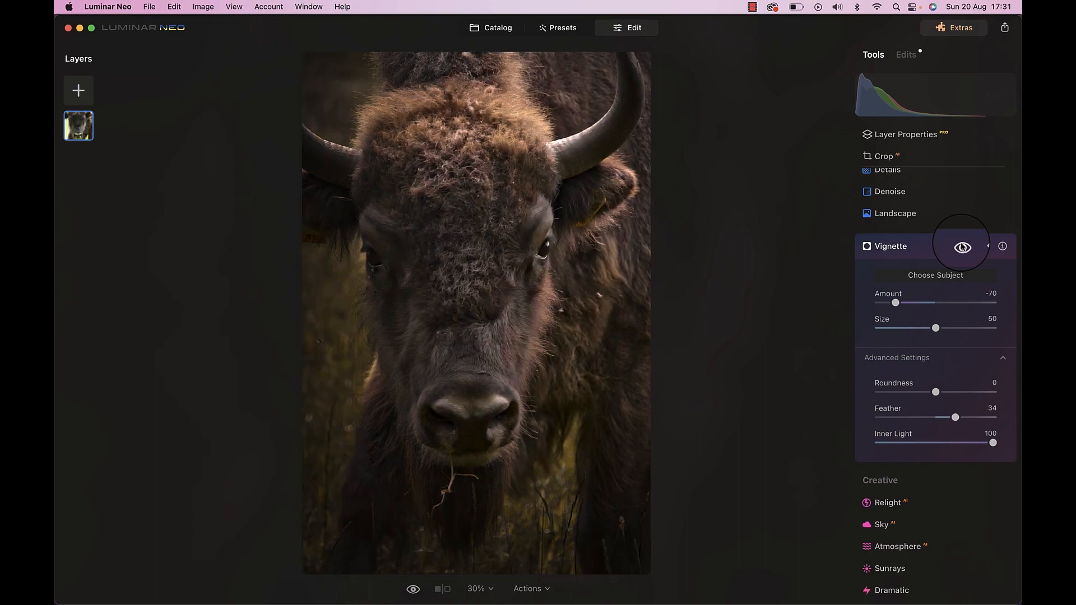
{"action": "left_click", "coordinate": [962, 246]}
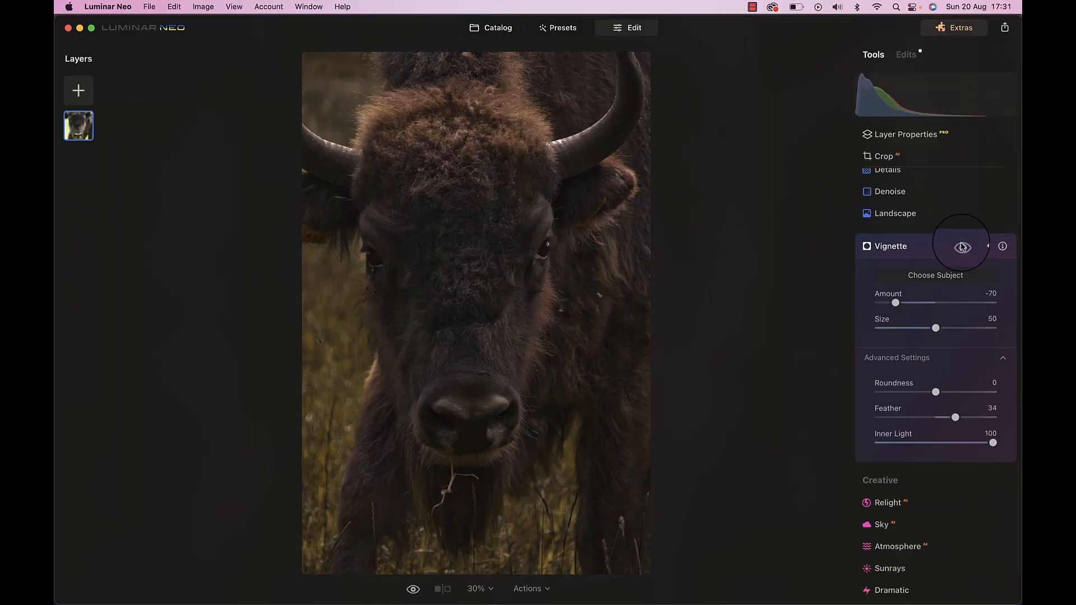
{"action": "left_click", "coordinate": [961, 247]}
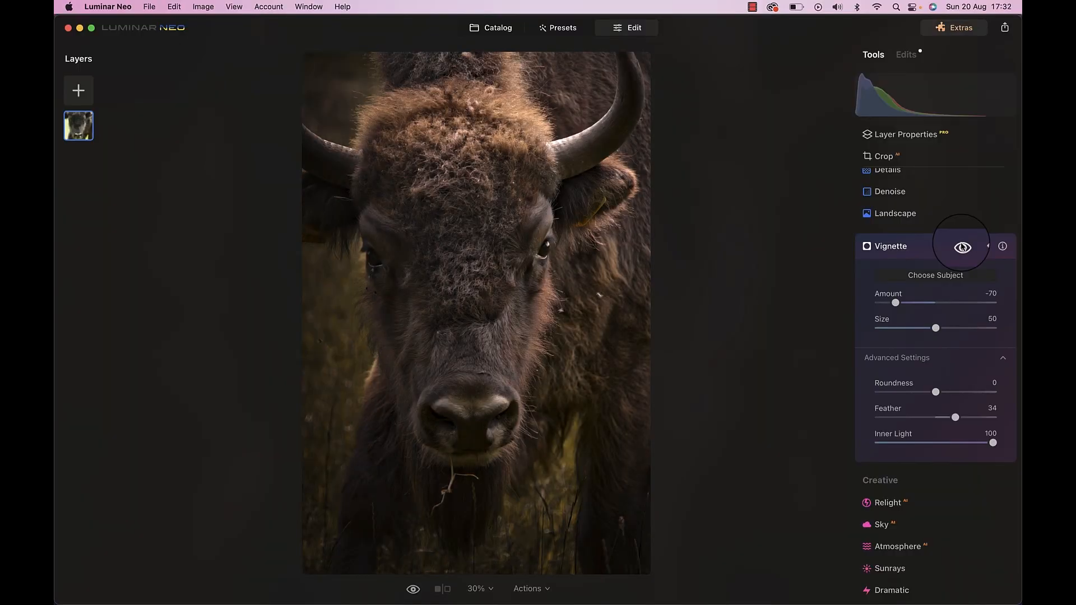
Apply Structure with Amount 44 and brush its mask over the bison's face at size, softness and strength 100.
{"action": "scroll", "coordinate": [924, 280], "scroll_direction": "up", "scroll_amount": 5}
{"action": "left_click", "coordinate": [890, 315]}
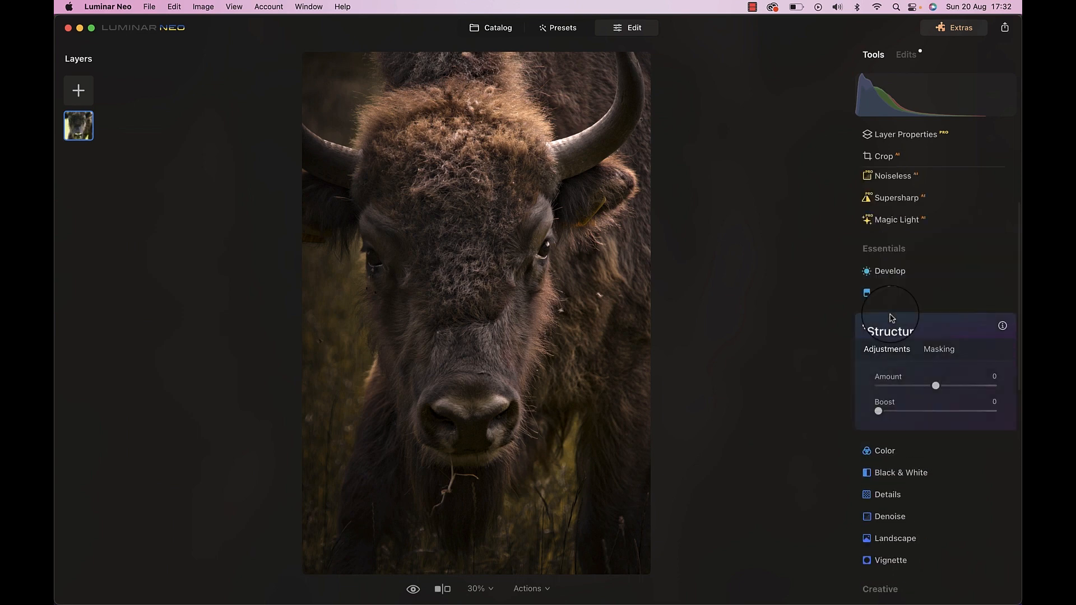
{"action": "left_click_drag", "start_coordinate": [935, 385], "coordinate": [962, 387]}
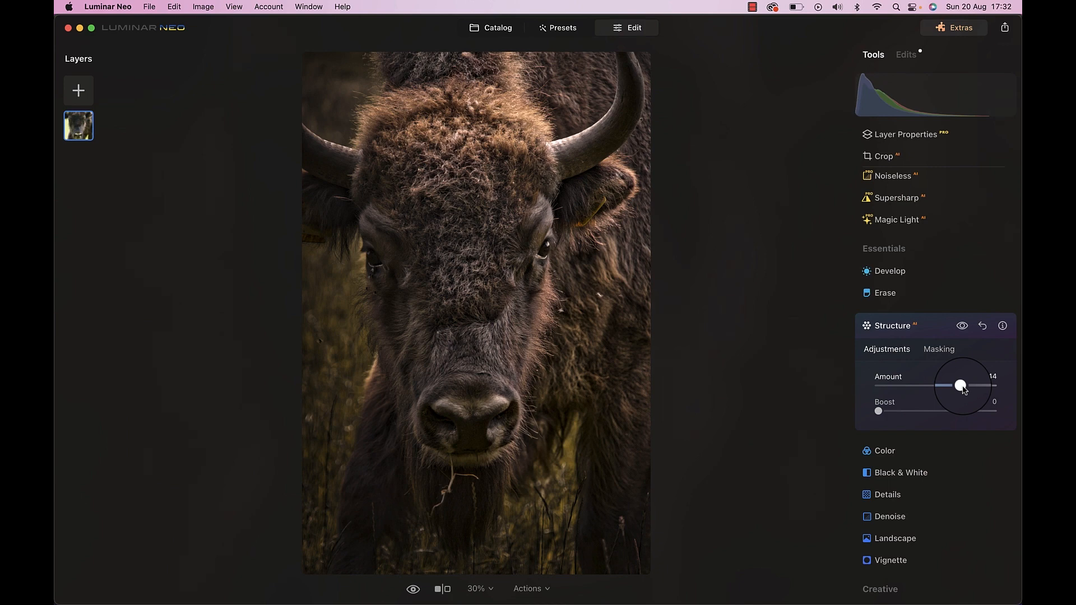
{"action": "left_click", "coordinate": [939, 349]}
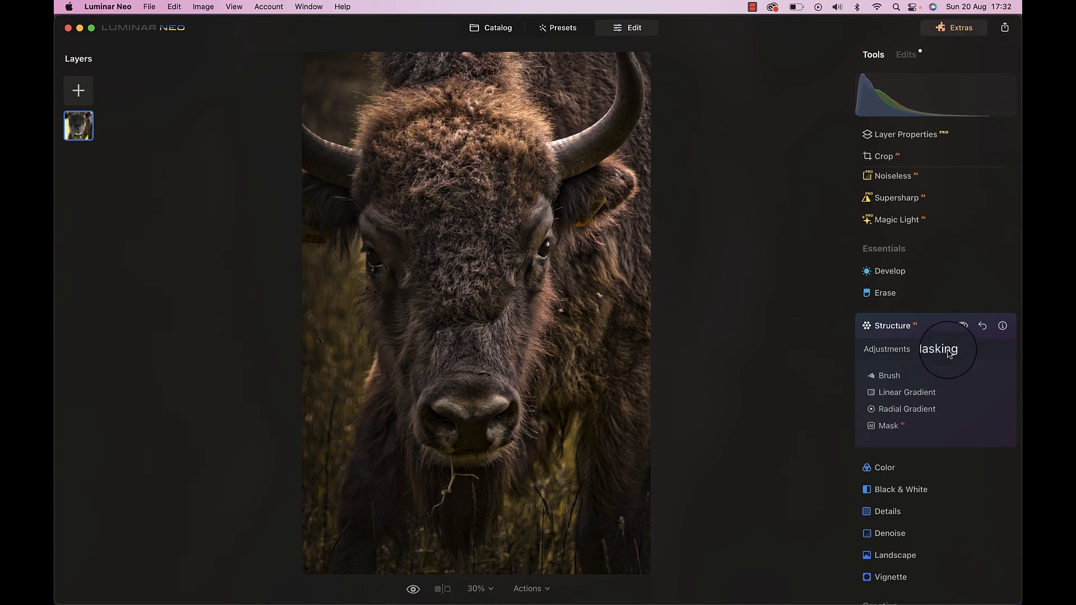
{"action": "left_click", "coordinate": [893, 374]}
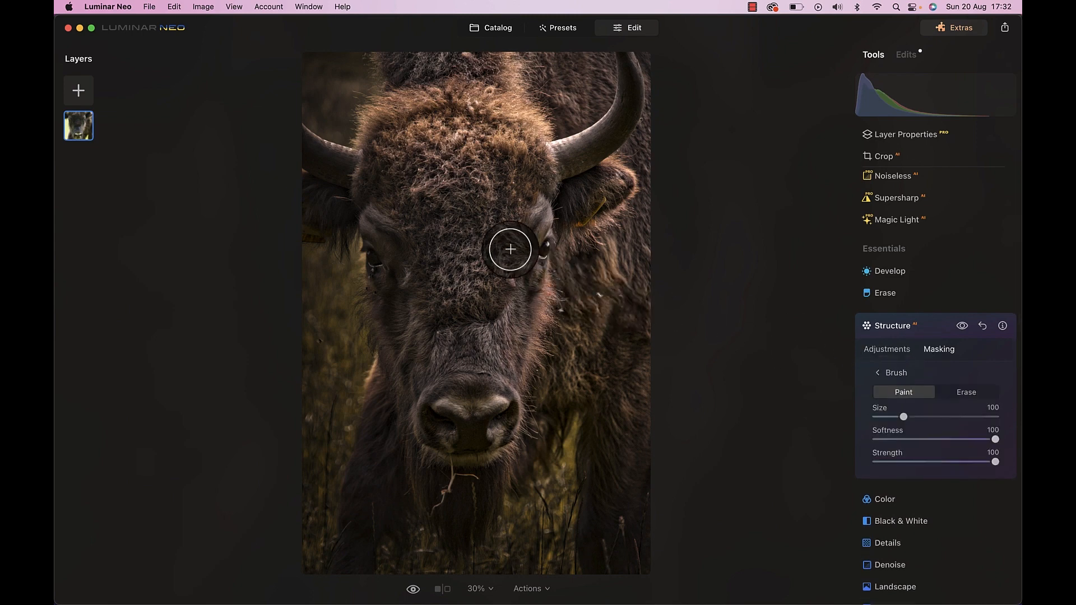
{"action": "mouse_move", "coordinate": [510, 249]}
{"action": "left_mouse_down"}
{"action": "mouse_move", "coordinate": [493, 137]}
{"action": "mouse_move", "coordinate": [431, 266]}
{"action": "mouse_move", "coordinate": [428, 351]}
{"action": "left_mouse_up"}
{"action": "left_click", "coordinate": [962, 326]}
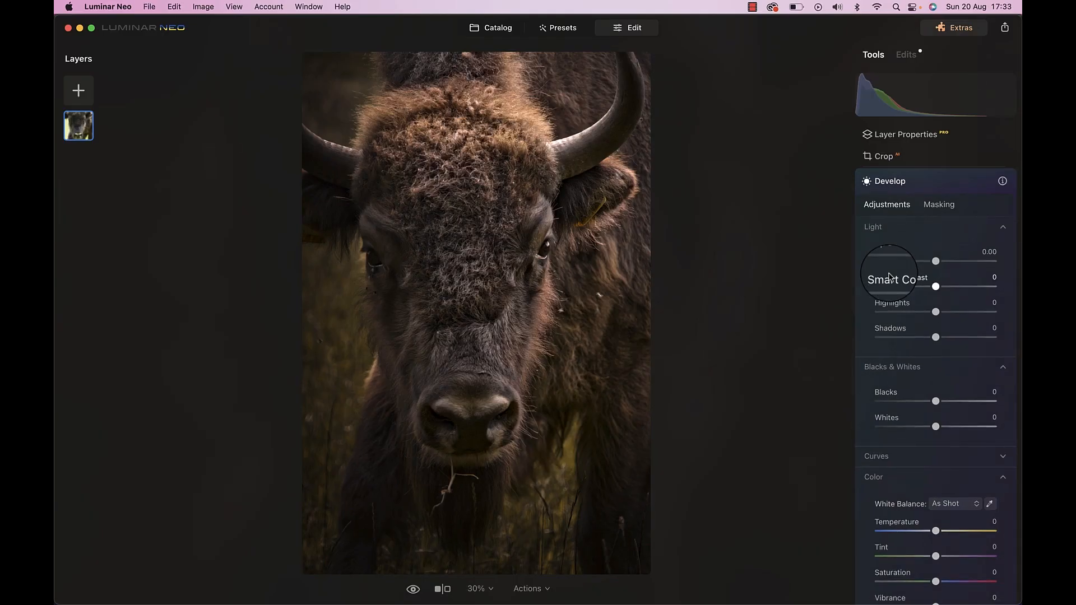
Raise the Whites to about 45 in a new Develop adjustment and erase its effect around the horns at brush strength 42.
{"action": "left_click_drag", "start_coordinate": [935, 426], "coordinate": [963, 428]}
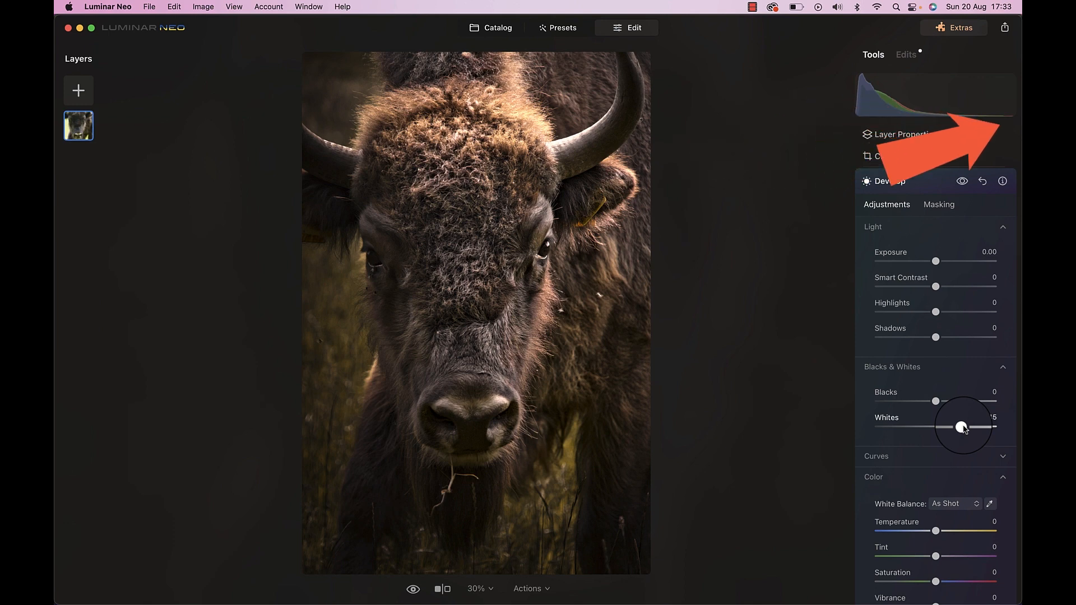
{"action": "left_click", "coordinate": [939, 205]}
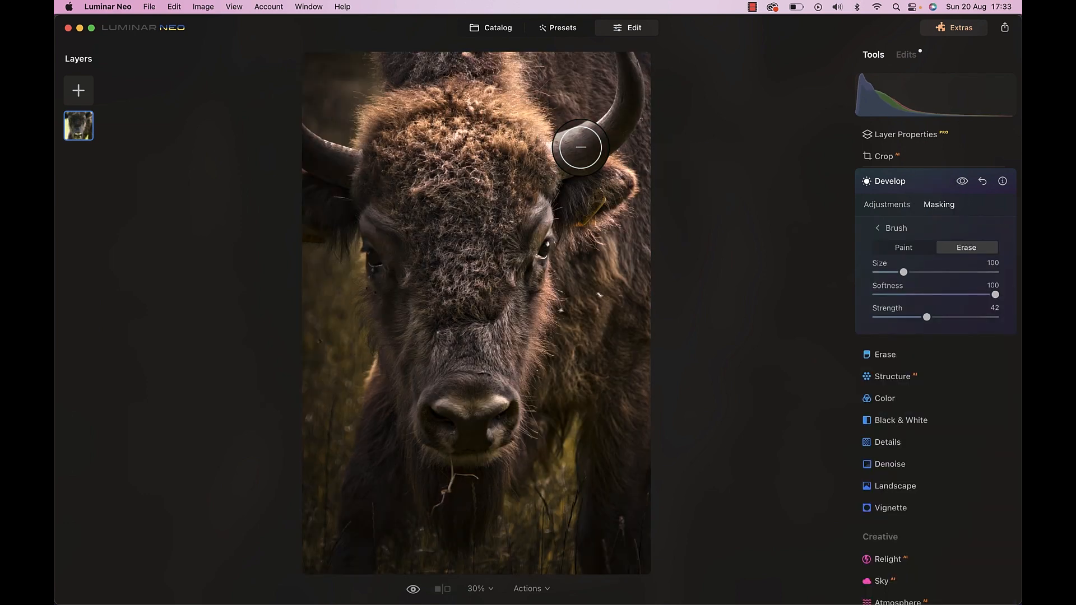
{"action": "left_click", "coordinate": [962, 181]}
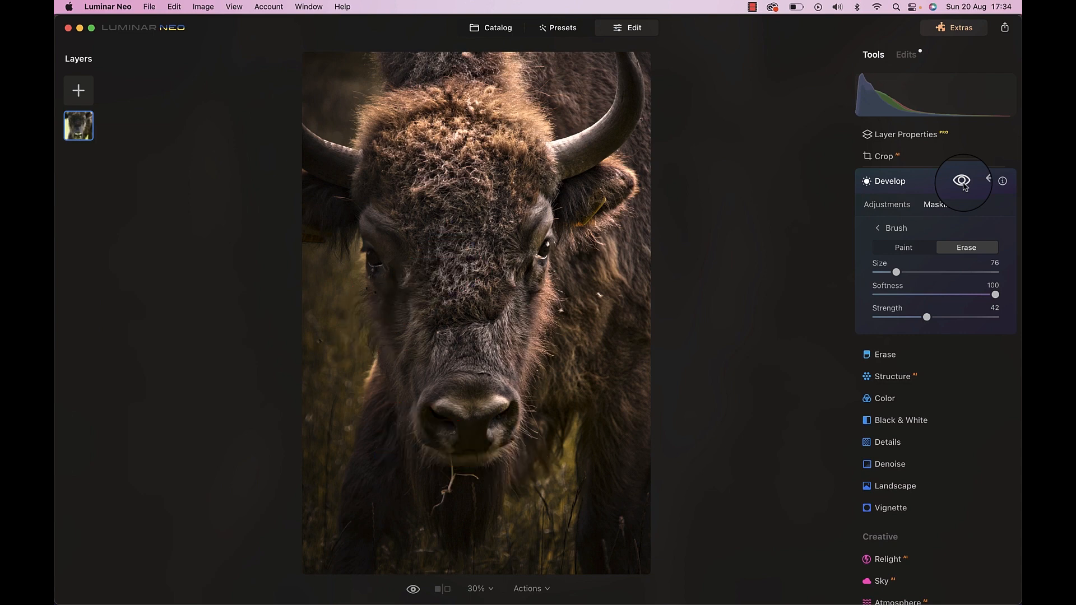
{"action": "left_click", "coordinate": [947, 183]}
Set the Yellow saturation to -100 in a new Color adjustment's HSL section.
{"action": "left_click", "coordinate": [881, 233]}
{"action": "left_click_drag", "start_coordinate": [935, 427], "coordinate": [857, 428]}
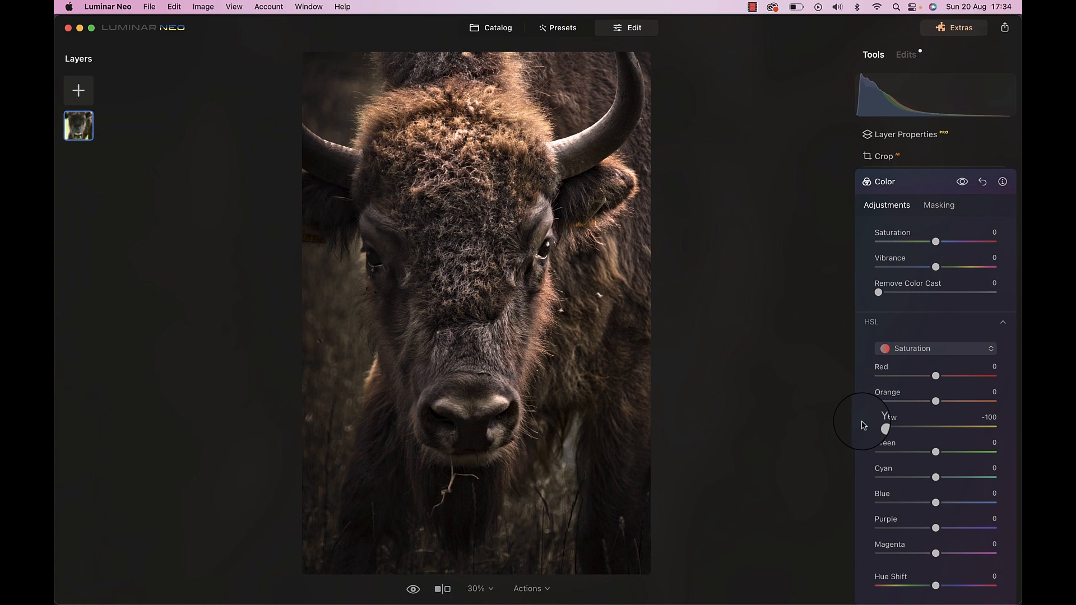
{"action": "left_click", "coordinate": [885, 182]}
Set Smart Contrast to 25 and Highlights to 42 in another Develop adjustment, and compare before and after.
{"action": "left_click", "coordinate": [891, 308]}
{"action": "left_click", "coordinate": [950, 287]}
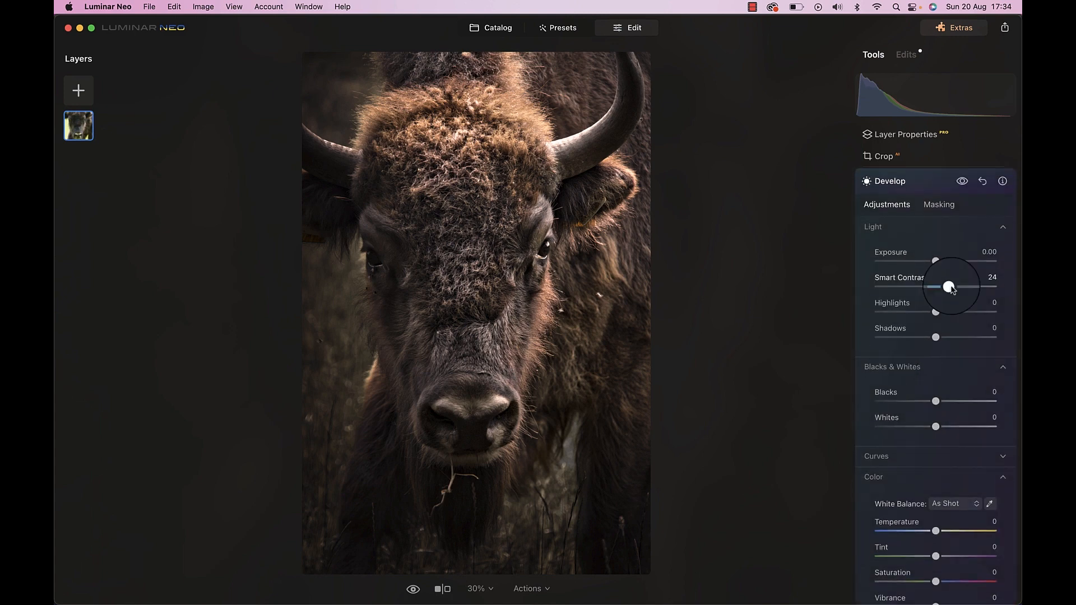
{"action": "left_click_drag", "start_coordinate": [950, 287], "coordinate": [959, 311]}
{"action": "scroll", "coordinate": [953, 336], "scroll_direction": "down", "scroll_amount": 3}
{"action": "left_click_drag", "start_coordinate": [935, 485], "coordinate": [947, 487]}
{"action": "scroll", "coordinate": [959, 280], "scroll_direction": "up", "scroll_amount": 3}
{"action": "left_click", "coordinate": [962, 247]}
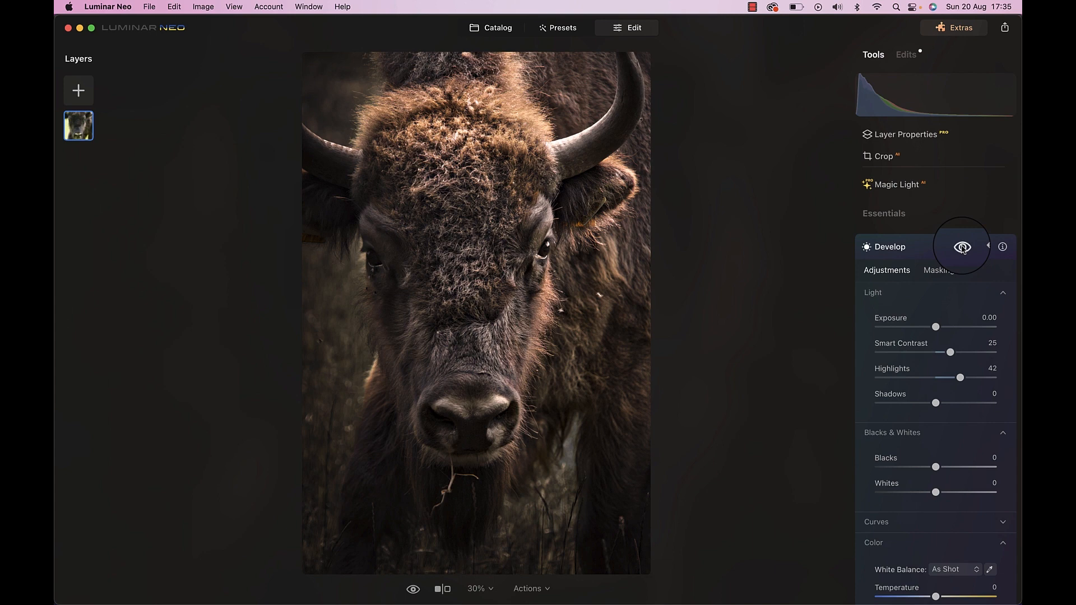
Compare the photo with and without the latest Develop adjustment's Smart Contrast and Highlights changes.
{"action": "left_click", "coordinate": [962, 247]}
{"action": "left_click", "coordinate": [962, 247]}
{"action": "left_click", "coordinate": [962, 247]}
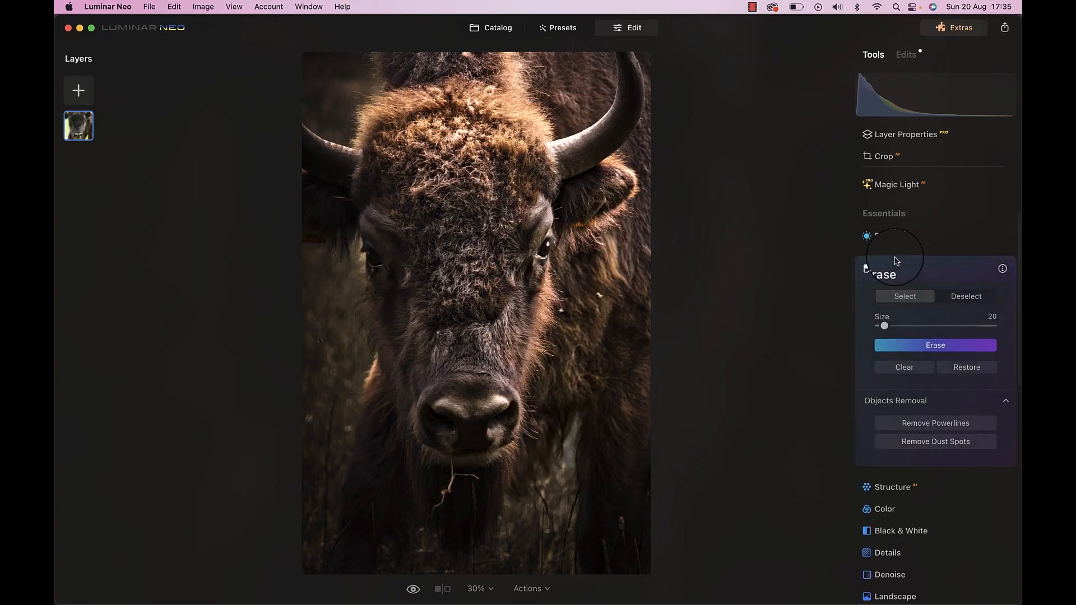
Erase the straw below the mouth, the marks under the eye, the flank specks and the lower grass stalks at brush size 26.
{"action": "scroll", "coordinate": [607, 361], "scroll_direction": "up", "scroll_amount": 5}
{"action": "scroll", "coordinate": [378, 363], "scroll_direction": "up", "scroll_amount": 5}
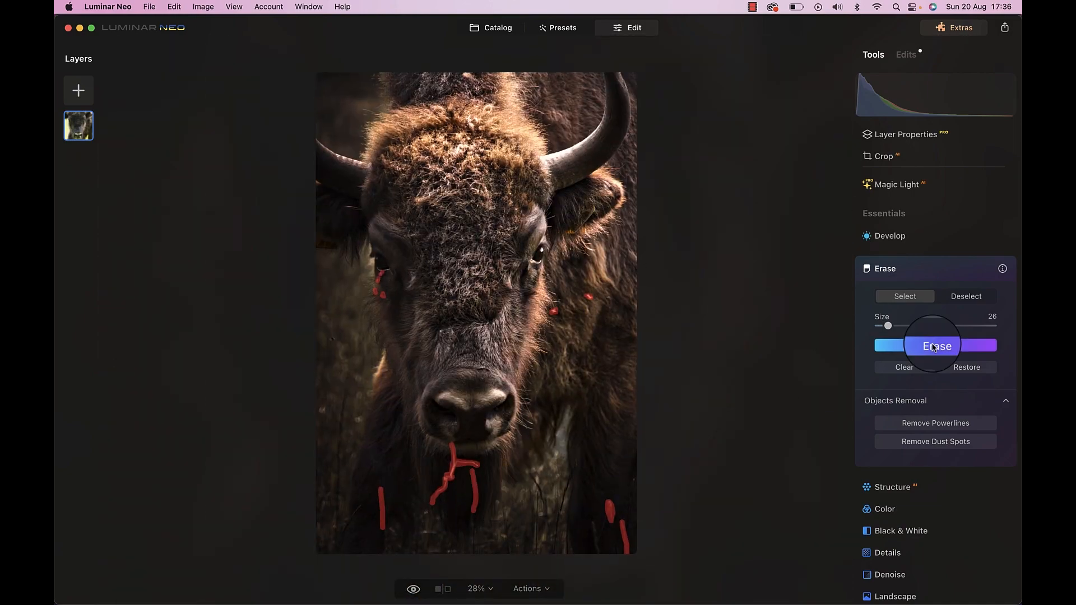
{"action": "left_click", "coordinate": [933, 348]}
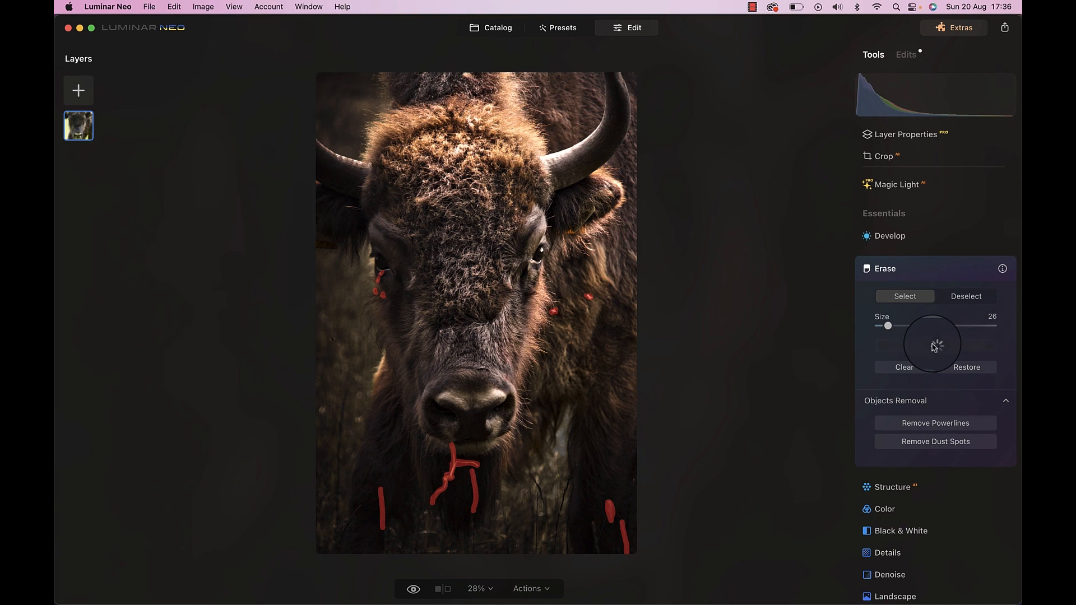
{"action": "left_click", "coordinate": [962, 270]}
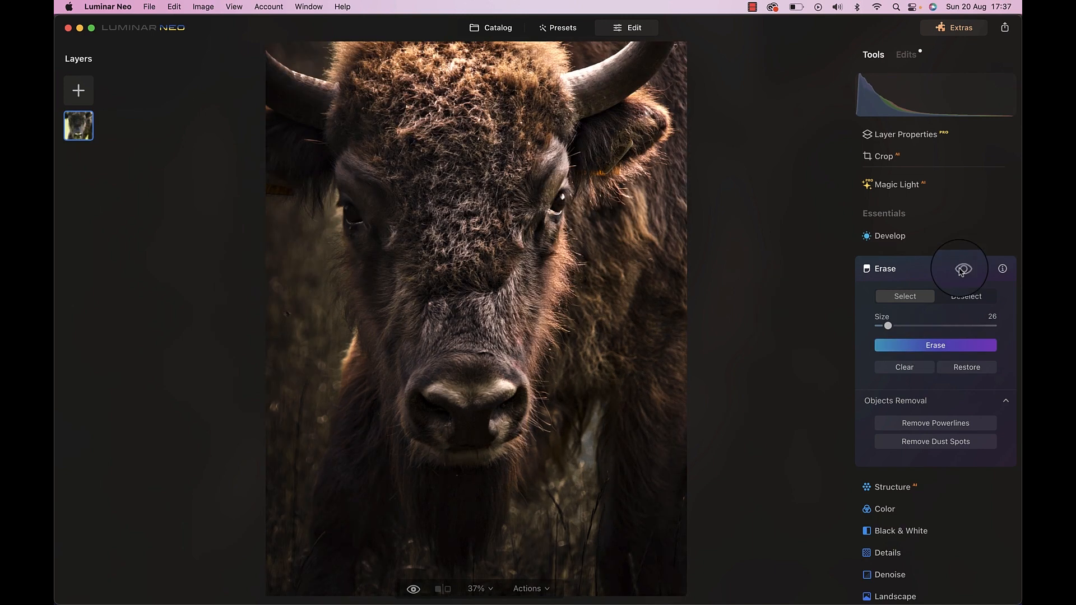
Compare the fully edited bison portrait with the original photo several times.
{"action": "left_click", "coordinate": [413, 590]}
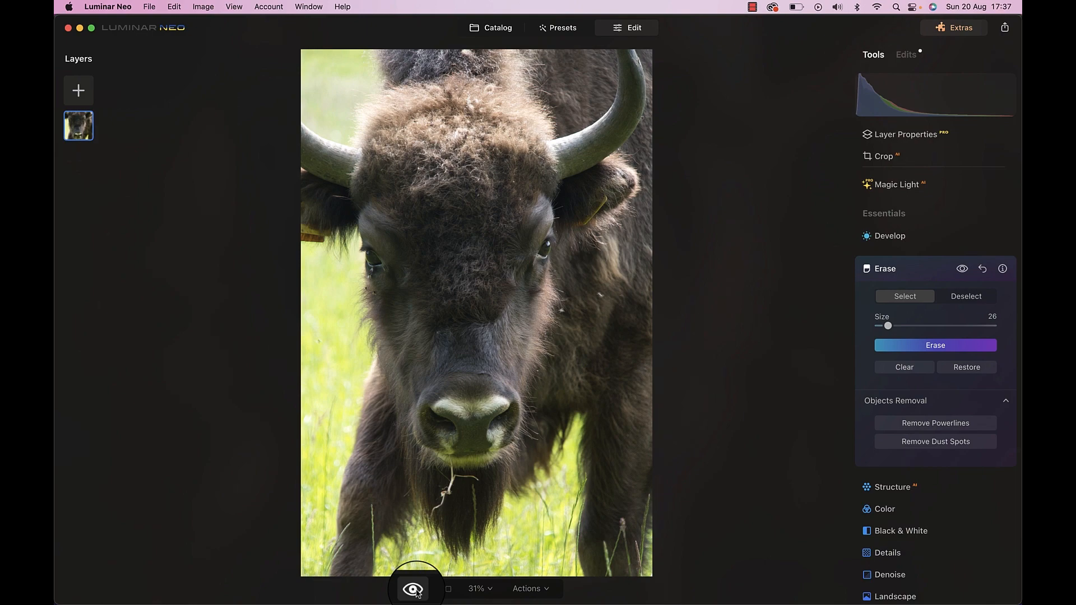
{"action": "left_click", "coordinate": [414, 590]}
{"action": "left_click", "coordinate": [413, 590]}
{"action": "left_click", "coordinate": [413, 590]}
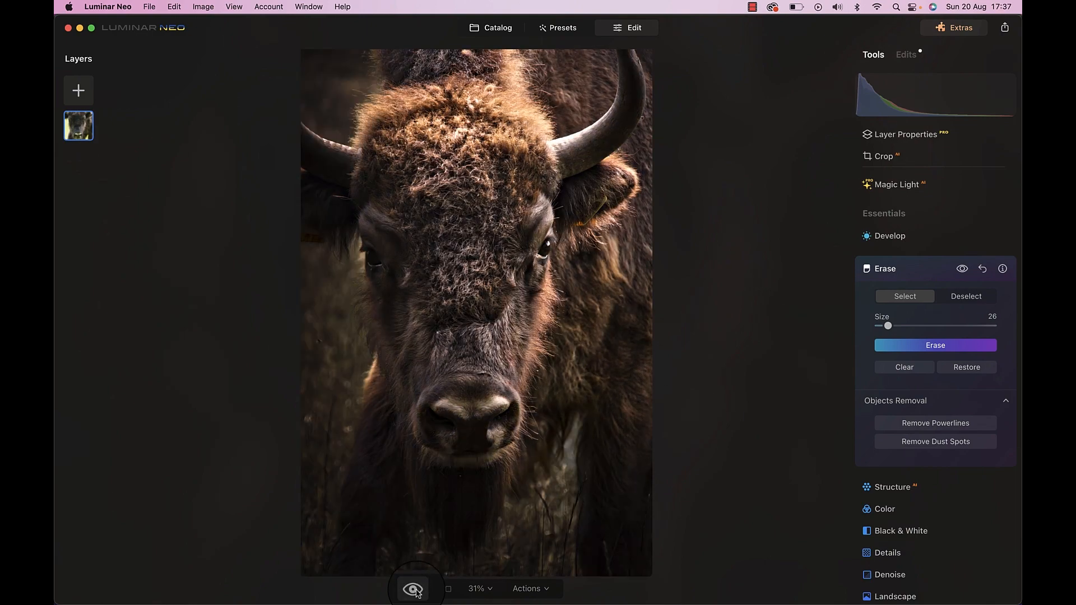
{"action": "left_click", "coordinate": [414, 591]}
{"action": "left_click", "coordinate": [415, 591]}
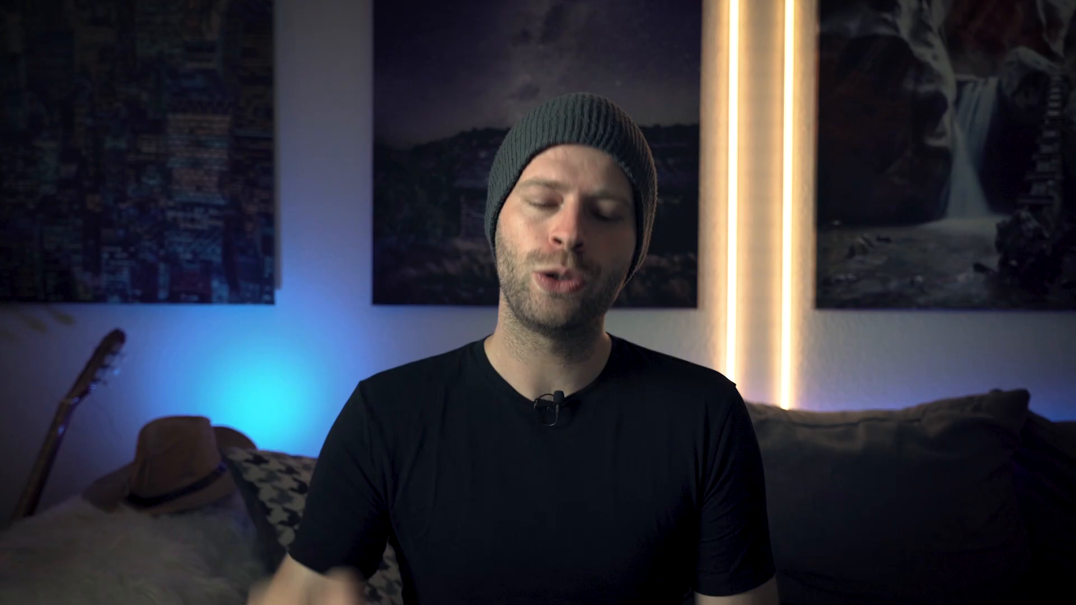